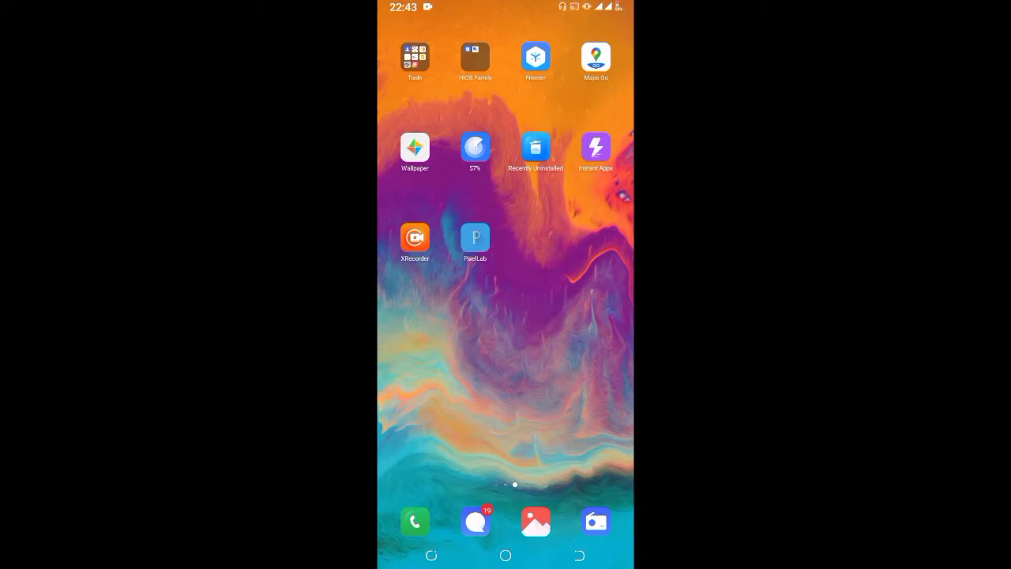
Step: Launch PixelLab, decline autosave recovery, and bring up the overflow options menu
left_click(476, 238)
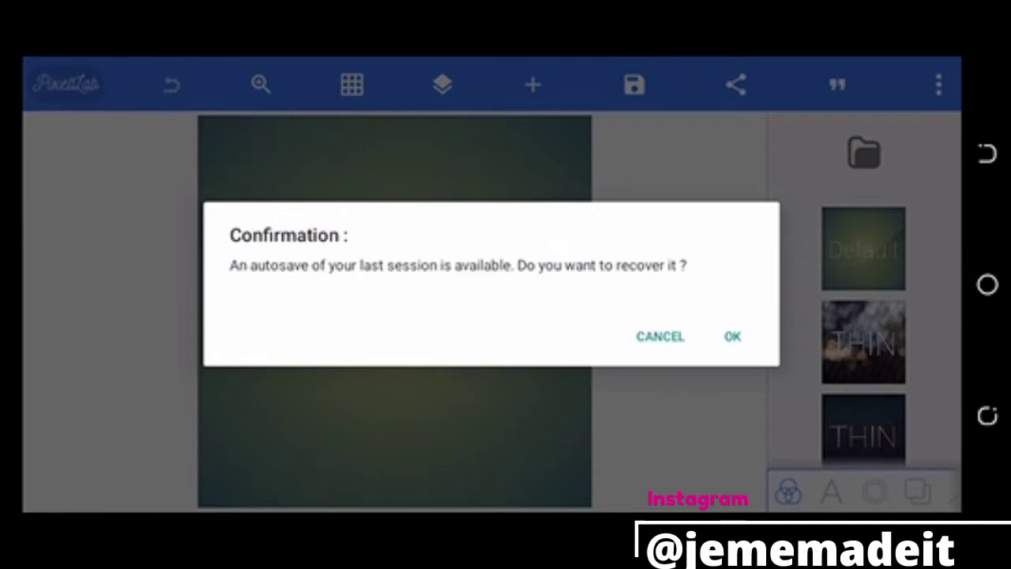
left_click(661, 336)
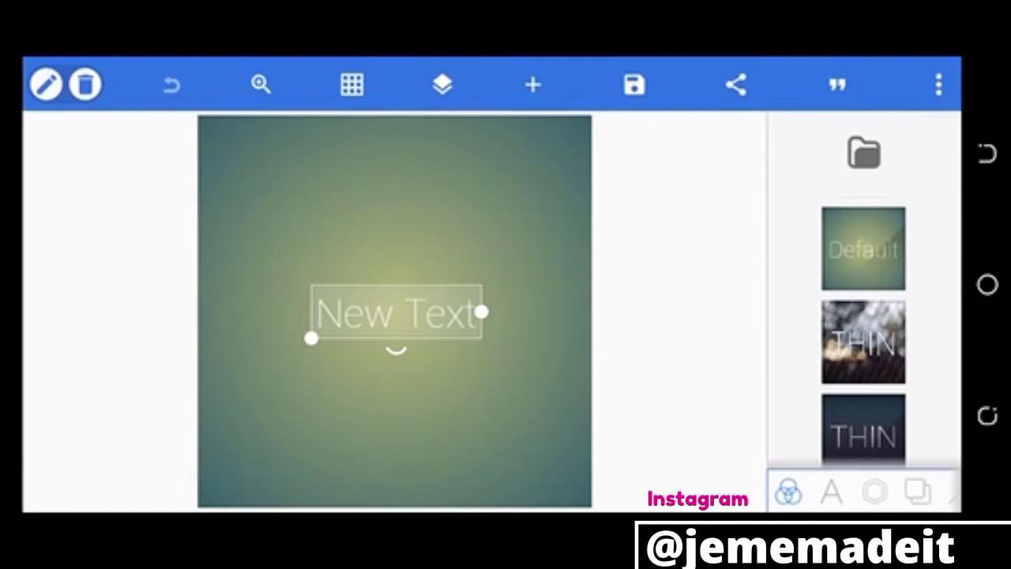
left_click(939, 84)
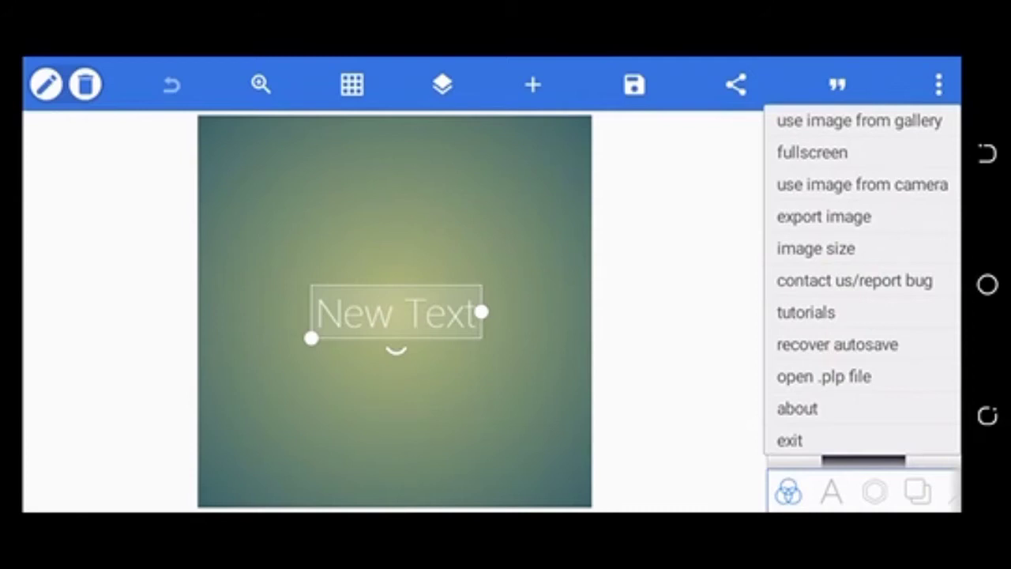
Step: Browse for a .plp file via Android/media/com.whatsapp.w4b to the PixelLab Logo Mockup (1) folder
left_click(824, 376)
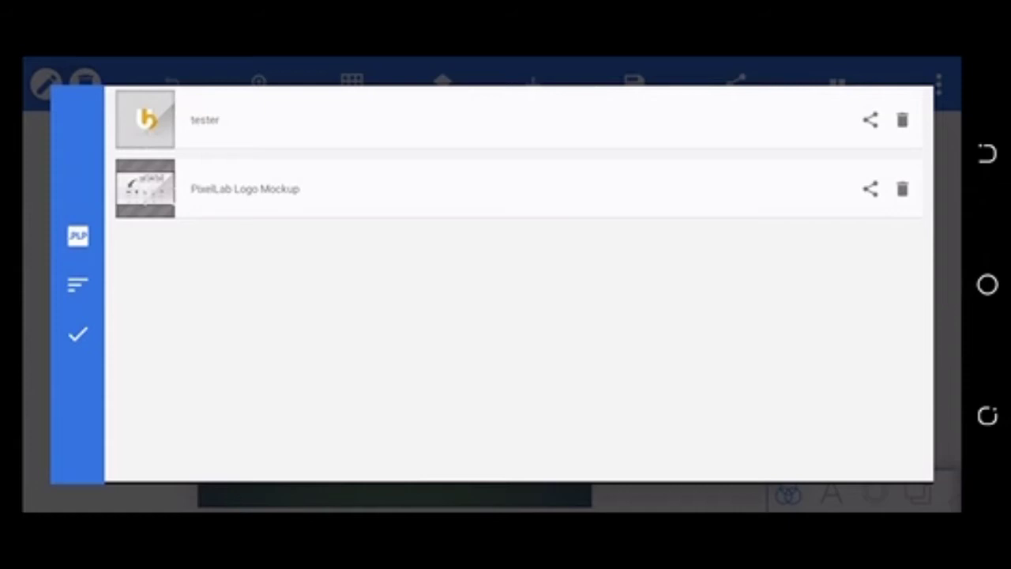
left_click(77, 235)
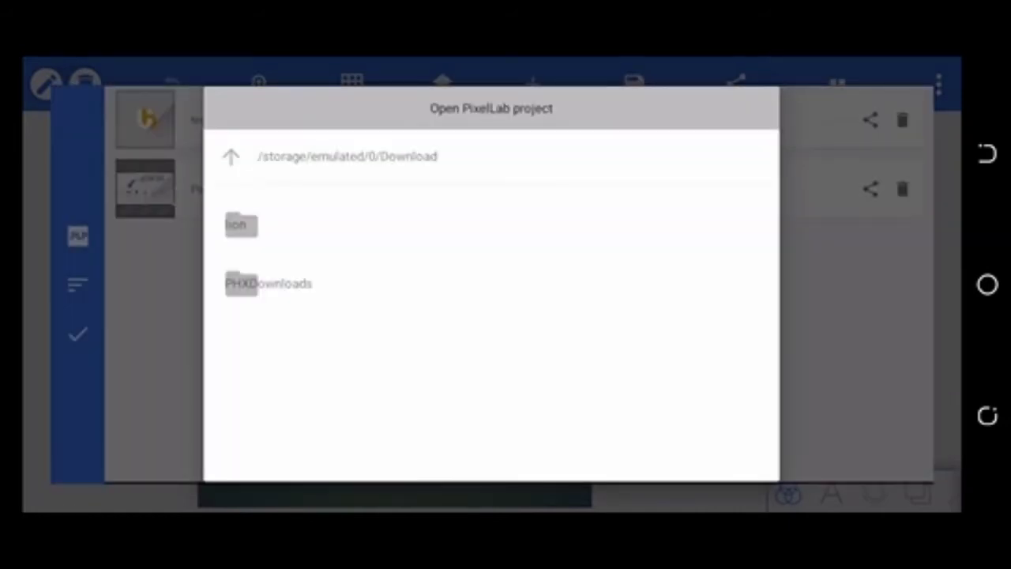
left_click(231, 157)
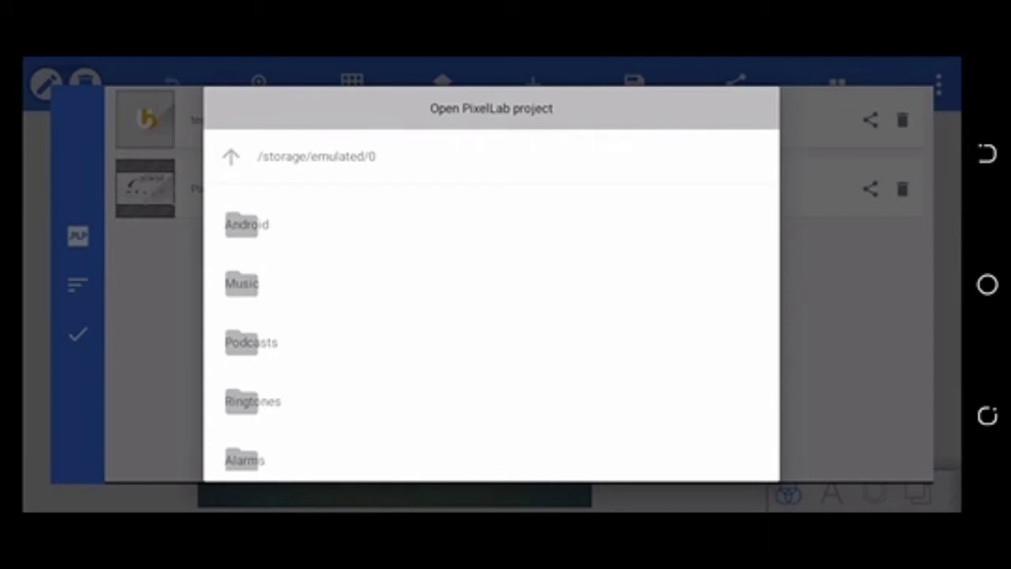
left_click(247, 225)
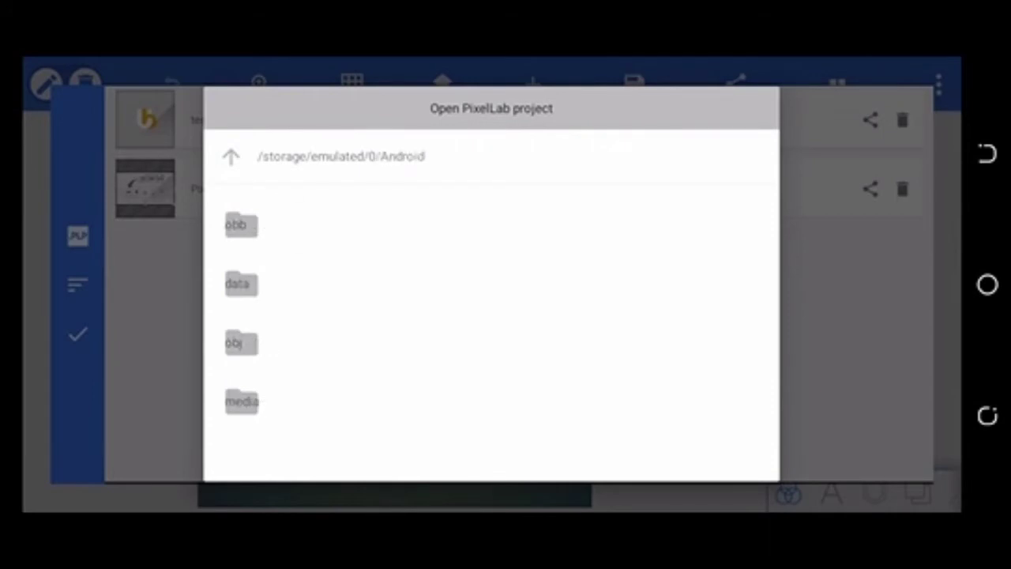
left_click(241, 401)
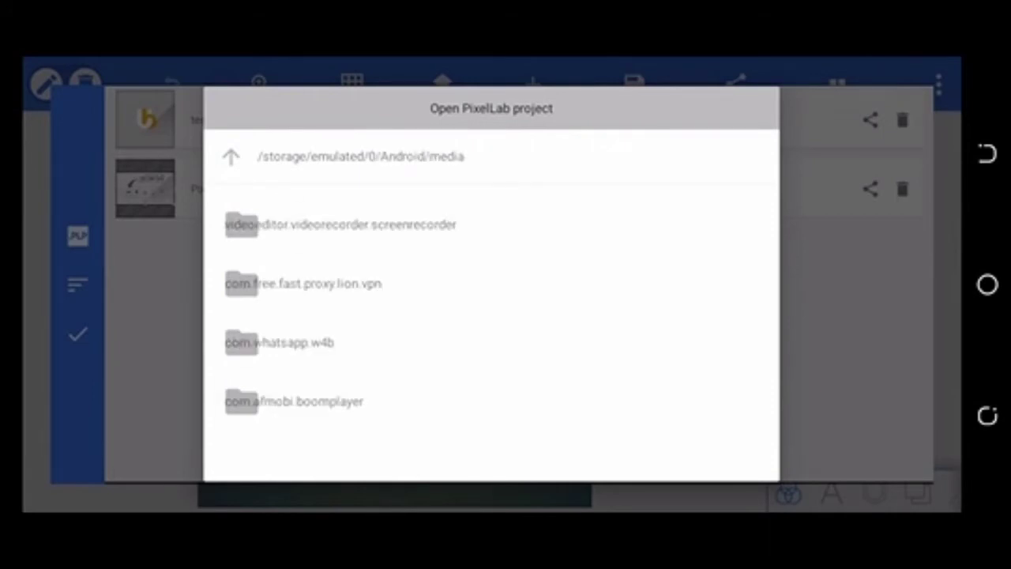
left_click(280, 343)
left_click(280, 224)
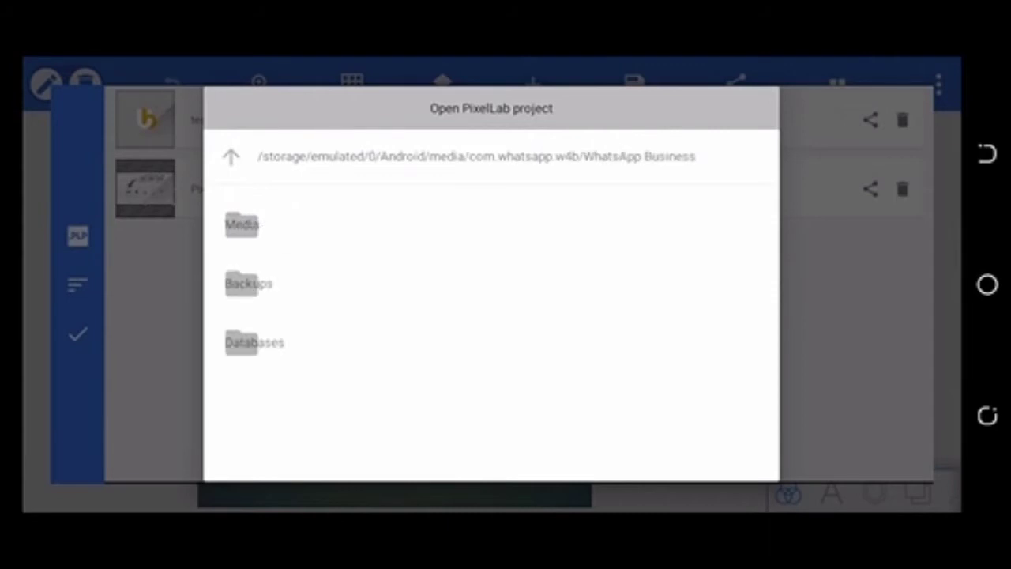
left_click(242, 224)
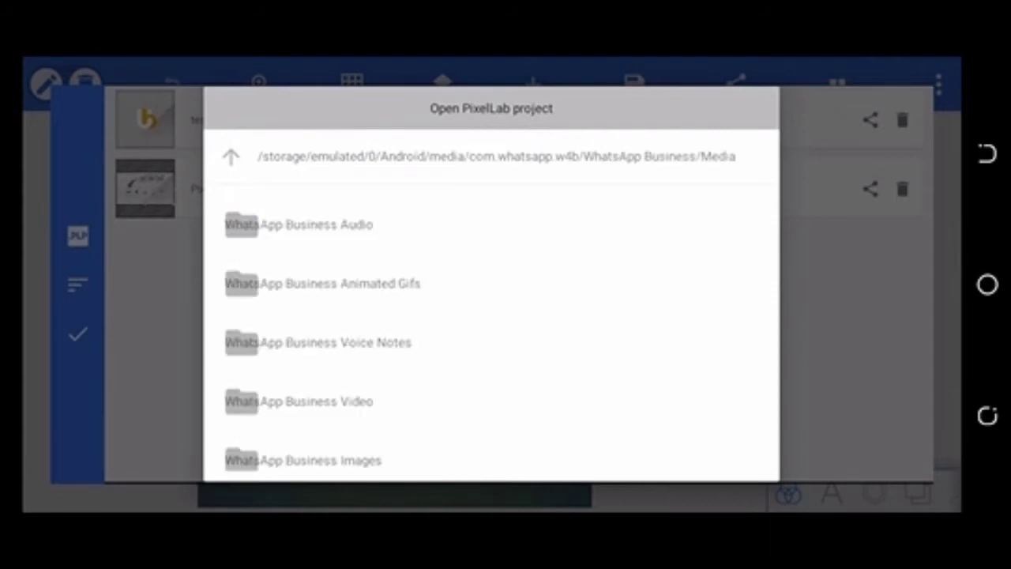
scroll(316, 332, "down", 3)
left_click(316, 350)
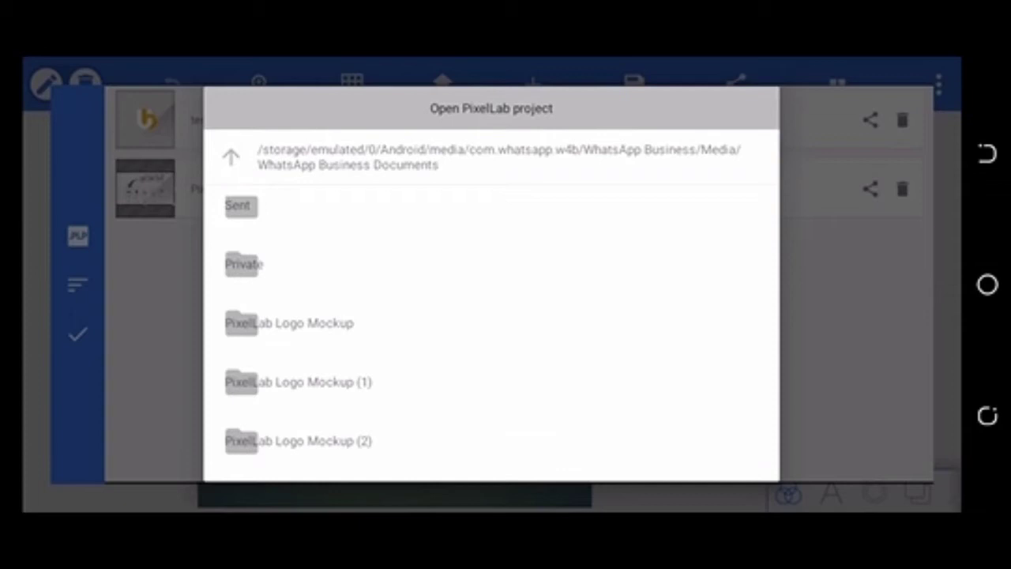
left_click(298, 381)
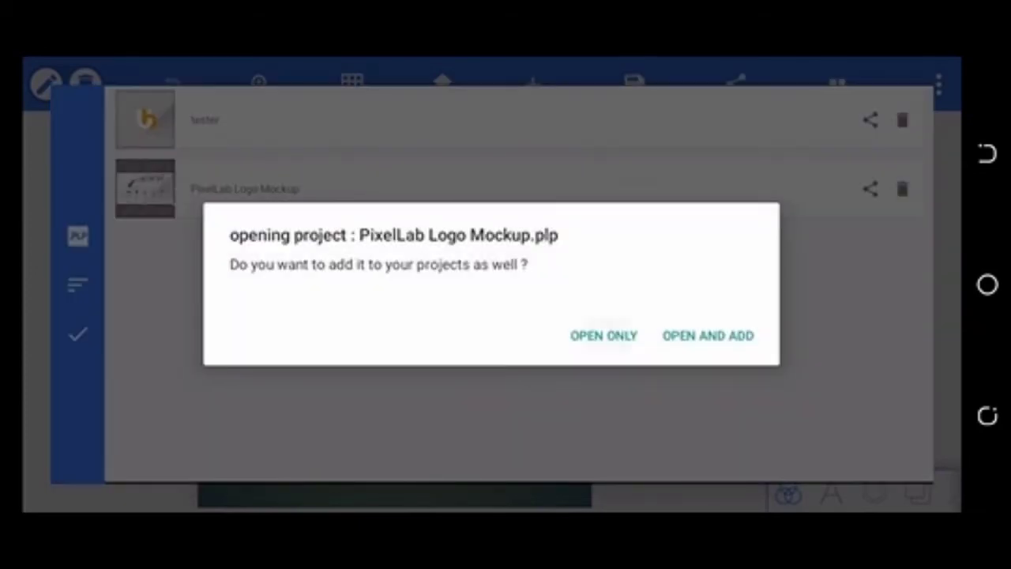
Step: Open only the Logo Mockup project, delete its tutorial overlay layer, and inspect the lion logo
left_click(604, 335)
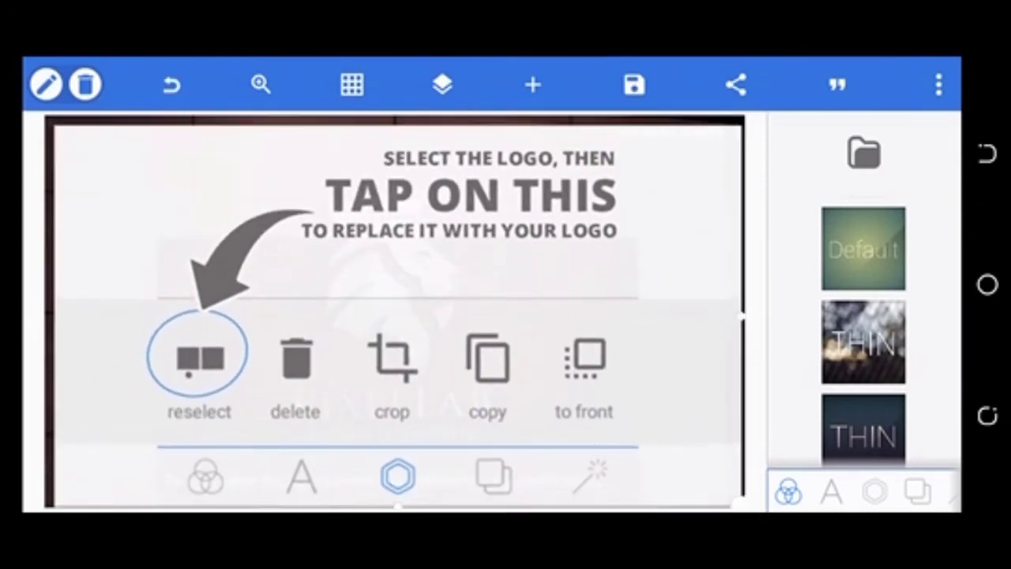
left_click(442, 84)
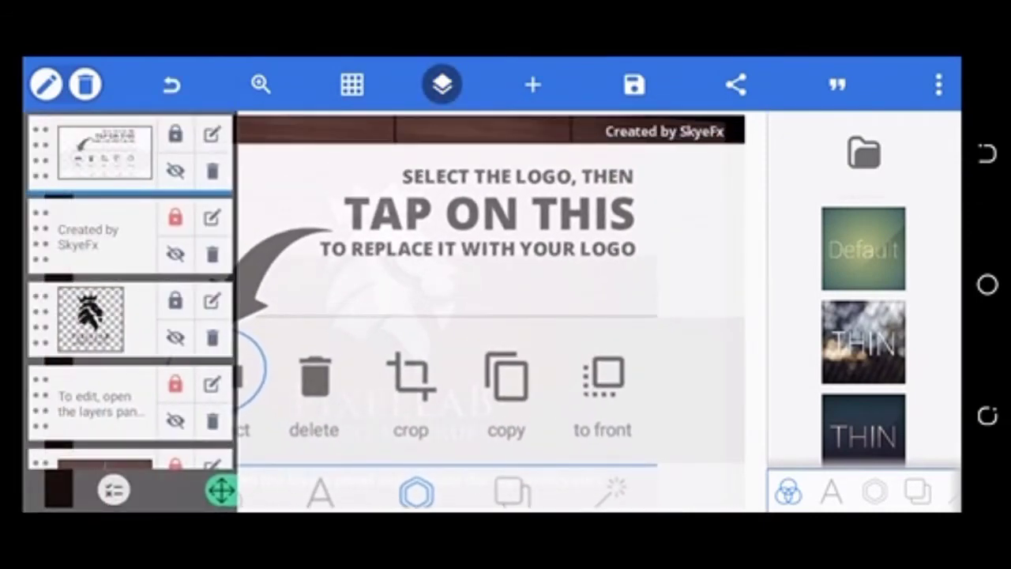
left_click(212, 170)
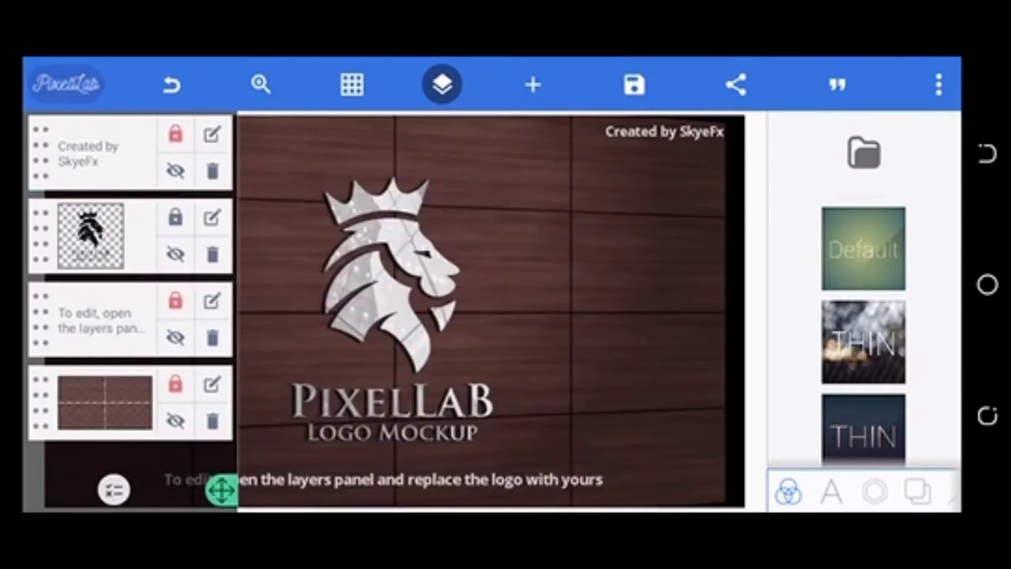
left_click(442, 84)
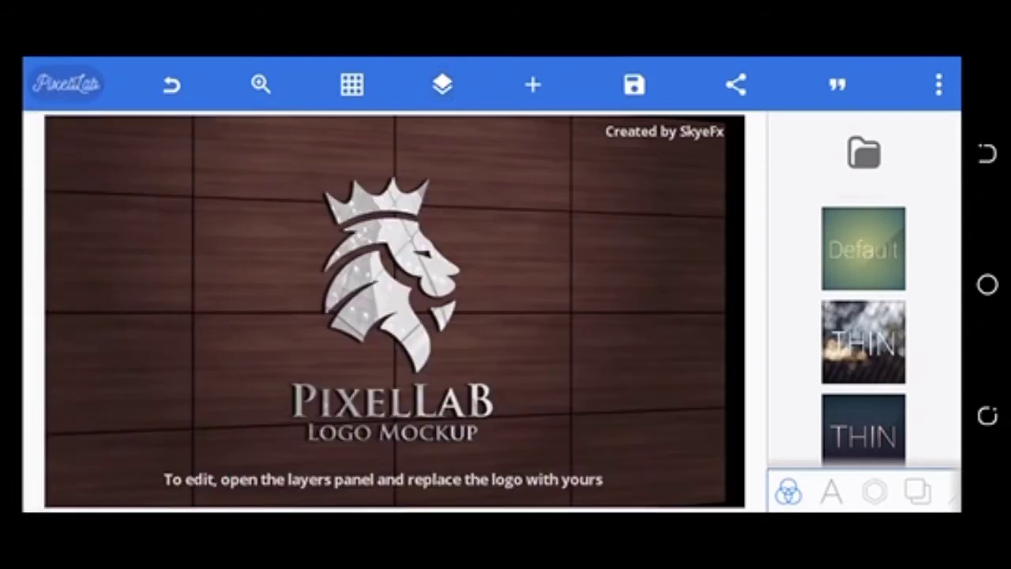
left_click(391, 308)
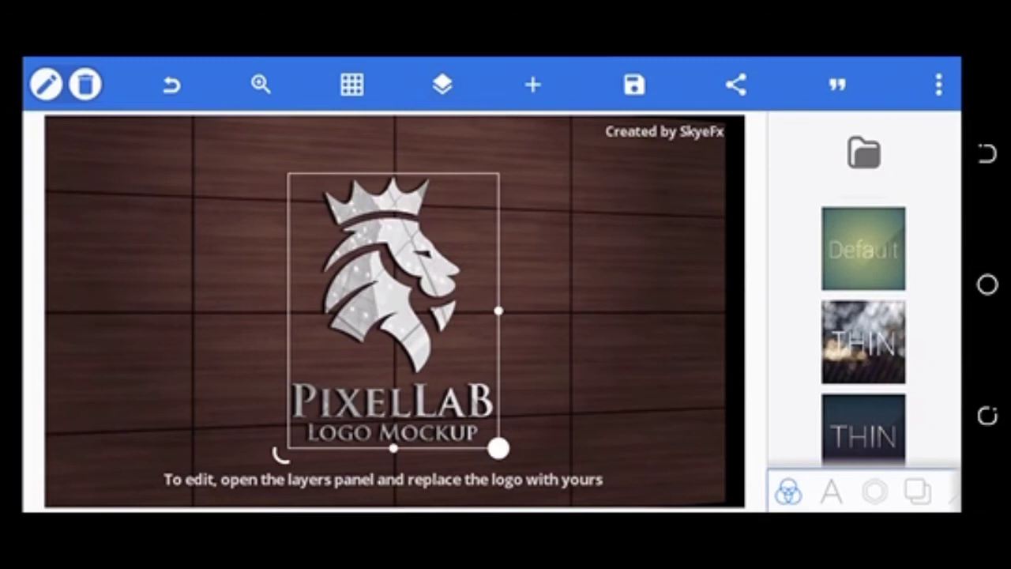
key("Escape")
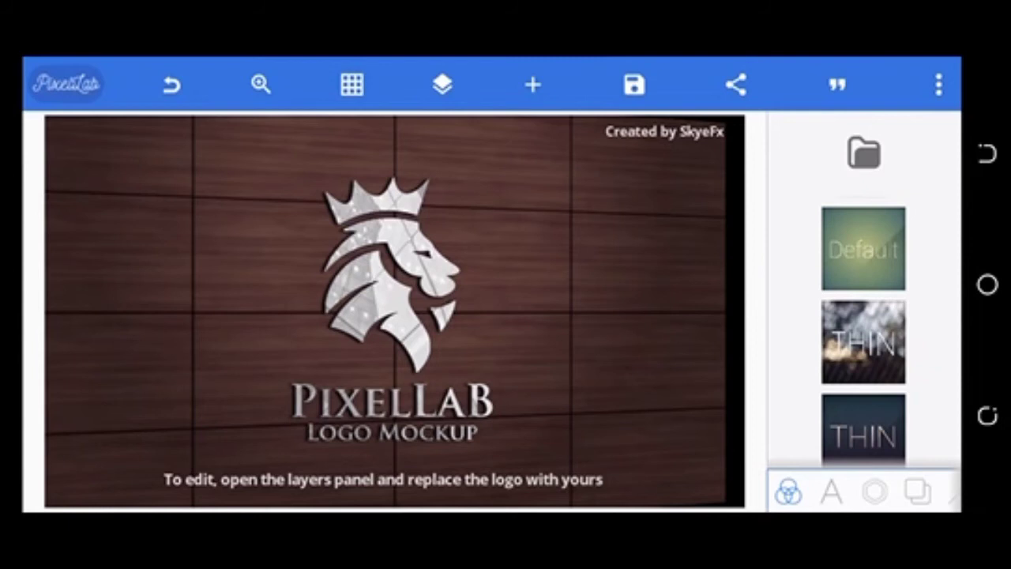
Step: Select the lion logo and choose Reselect in its object options to pick a new image
left_click(391, 308)
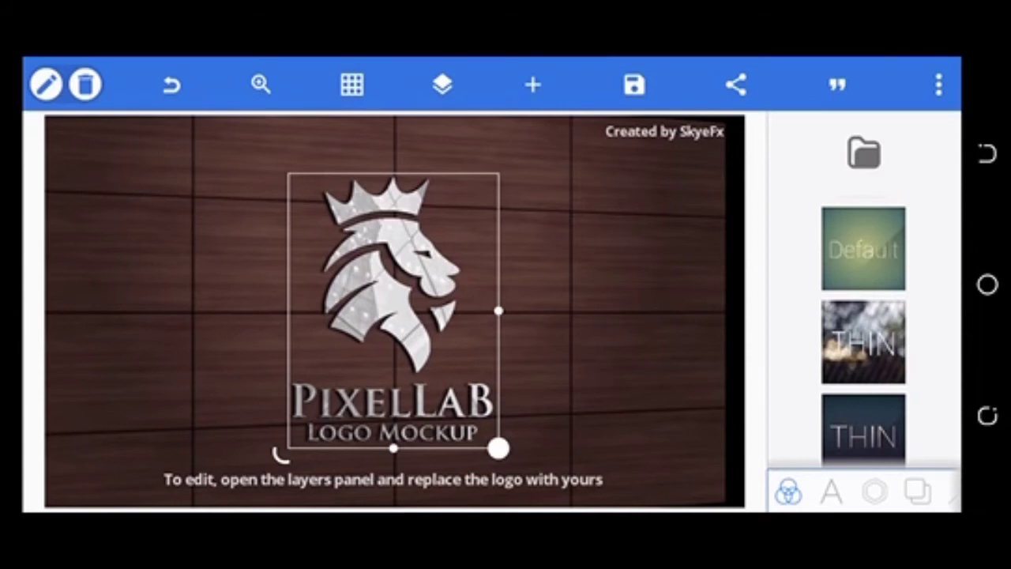
left_click(875, 492)
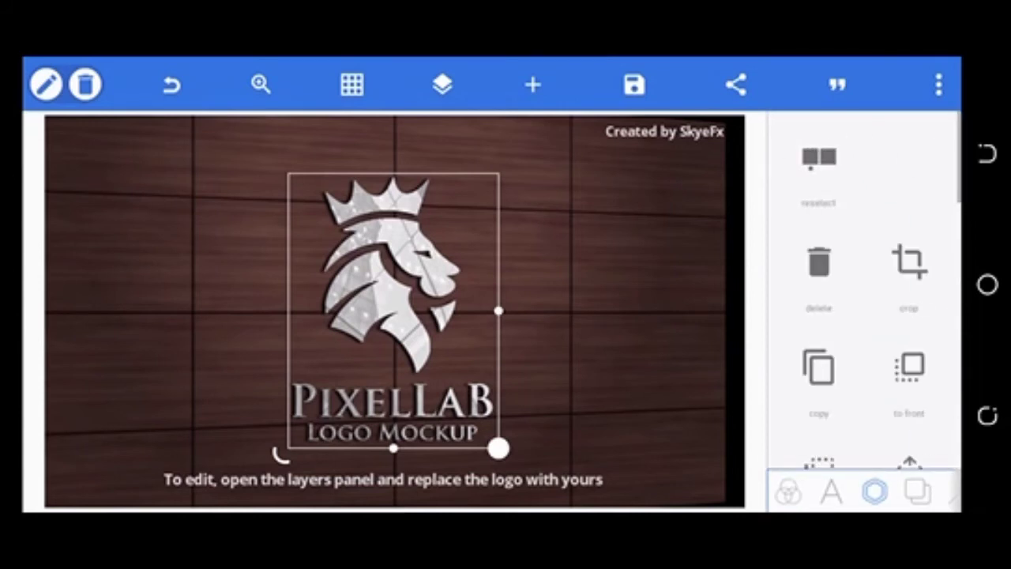
left_click(819, 157)
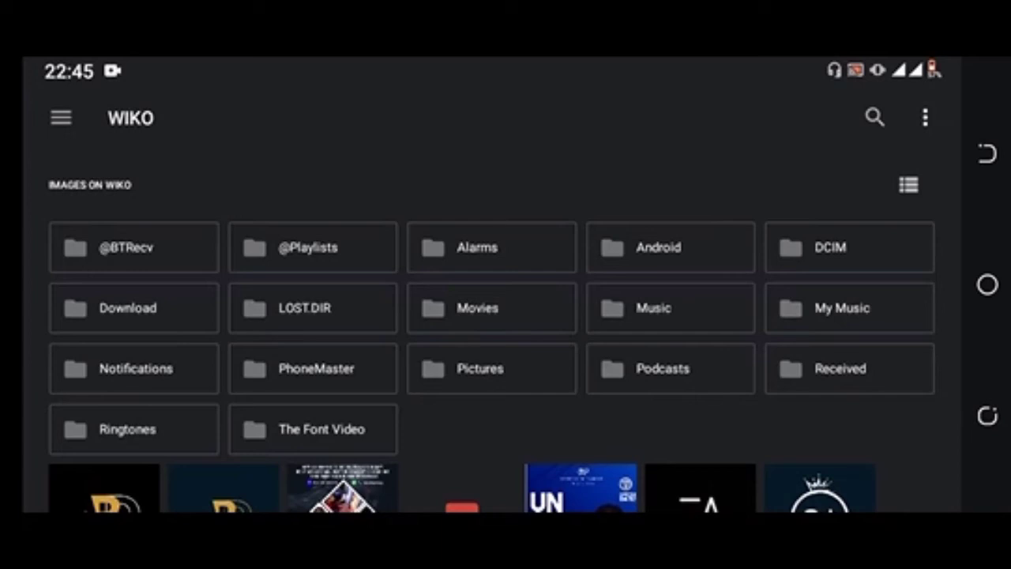
Step: Scroll the file picker's image grid to choose a replacement photo for the logo
scroll(490, 324, "down", 5)
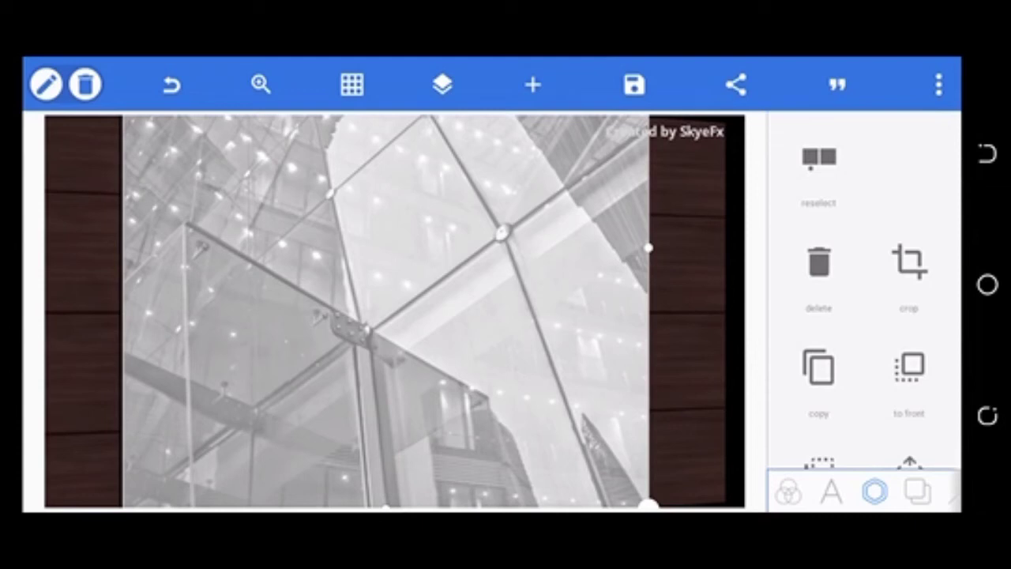
Step: Reselect the logo image, choosing the transparent Hantec systems logo from Images > pixelLab
left_click(820, 162)
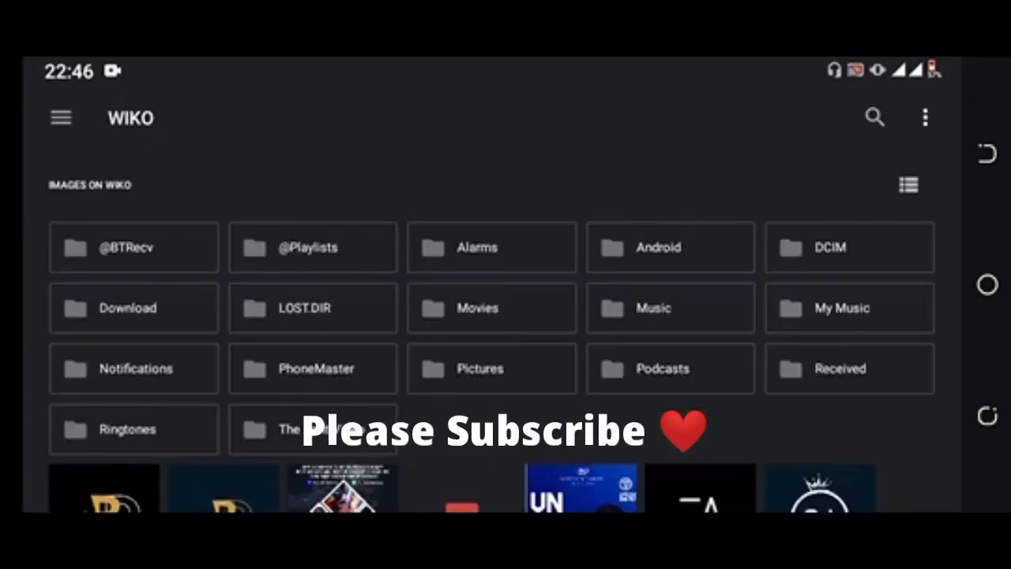
scroll(490, 332, "down", 10)
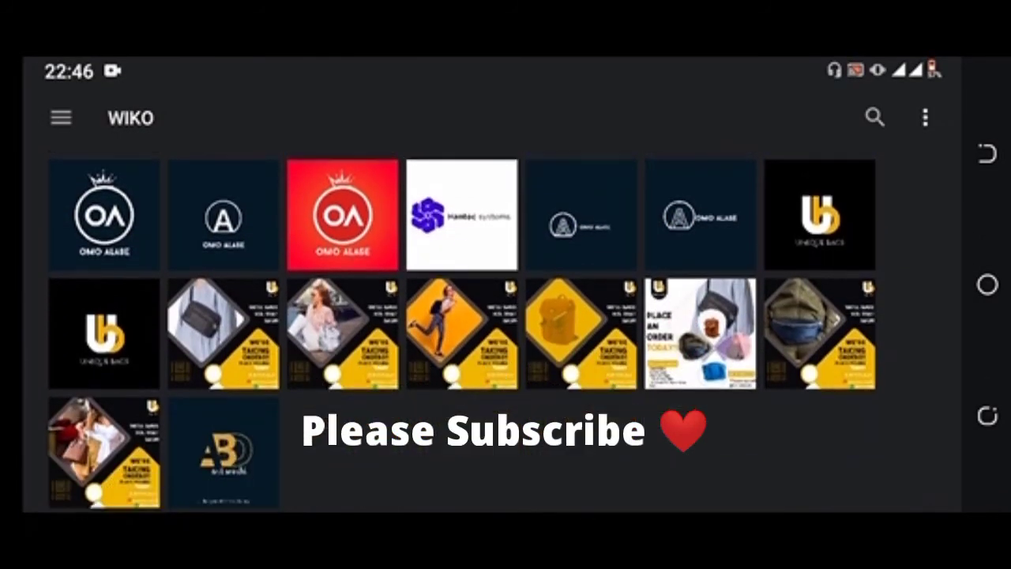
scroll(462, 331, "up", 4)
left_click(60, 118)
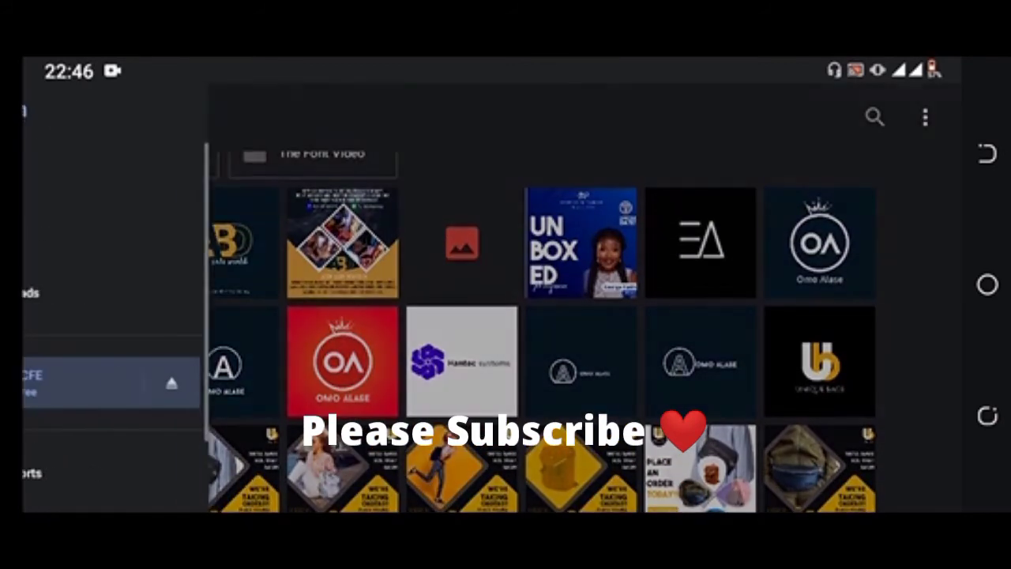
left_click(112, 233)
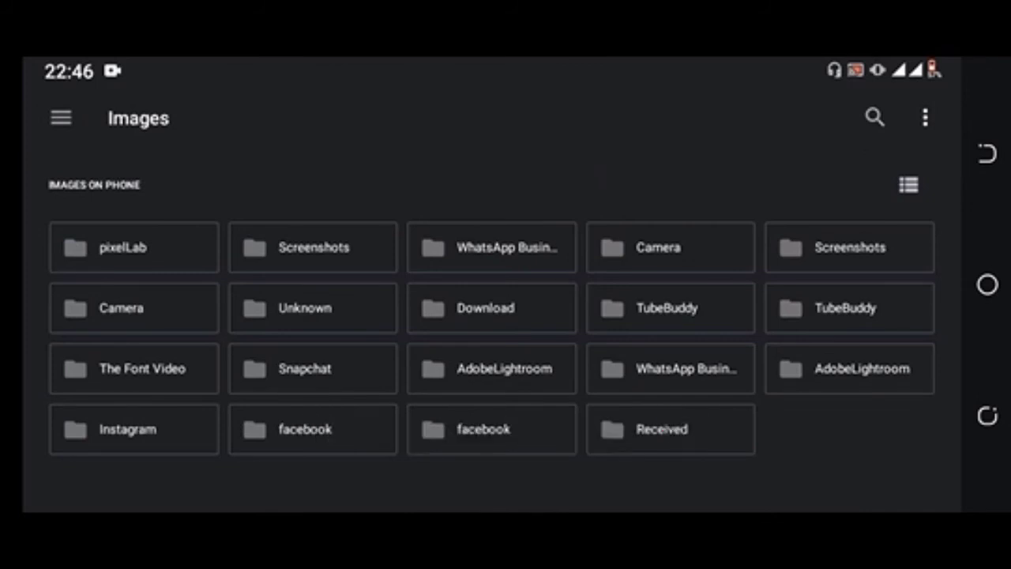
left_click(135, 248)
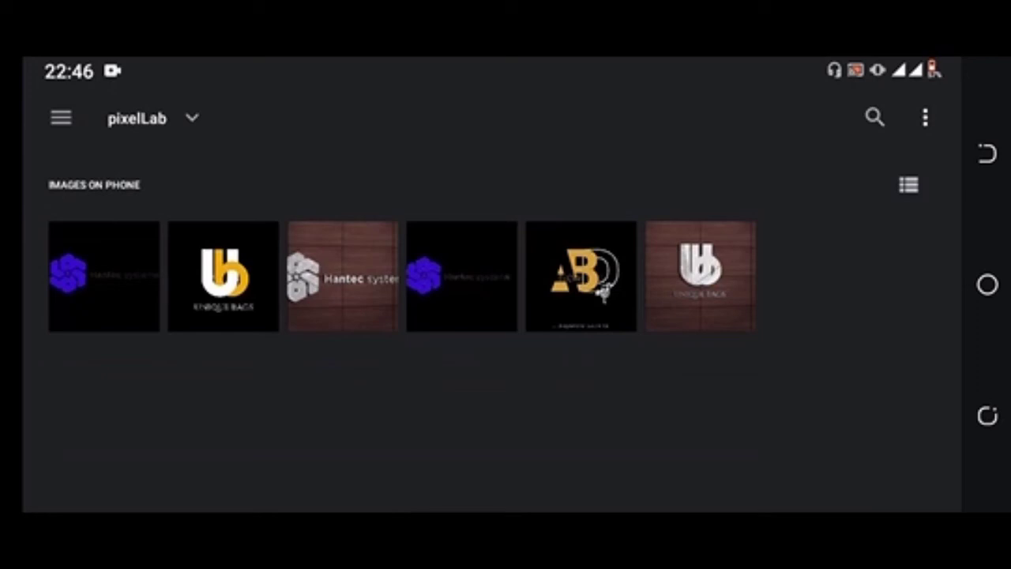
left_click(103, 276)
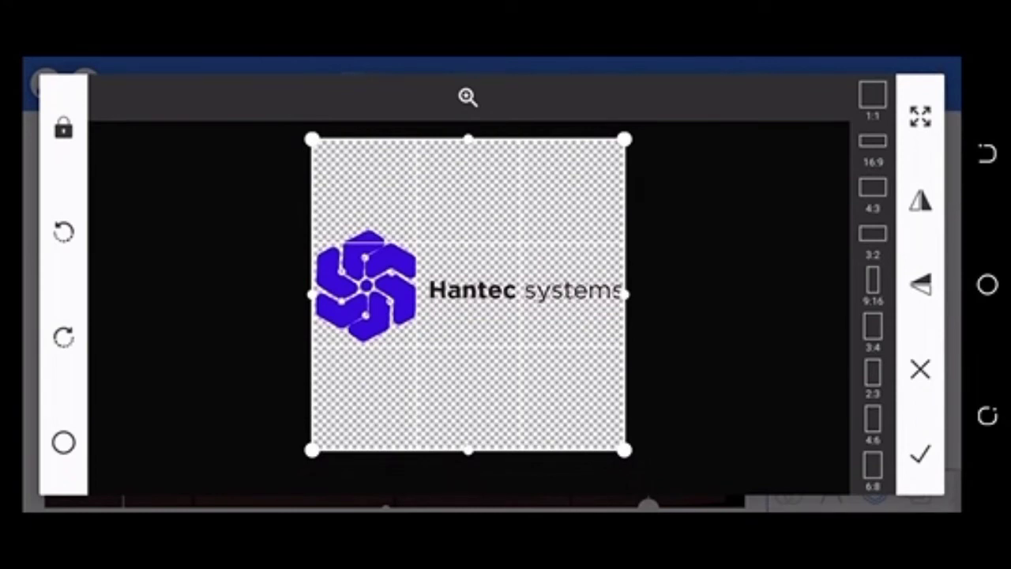
Step: Accept the Hantec logo uncropped and position it on the wall slightly left of centre
left_click(920, 452)
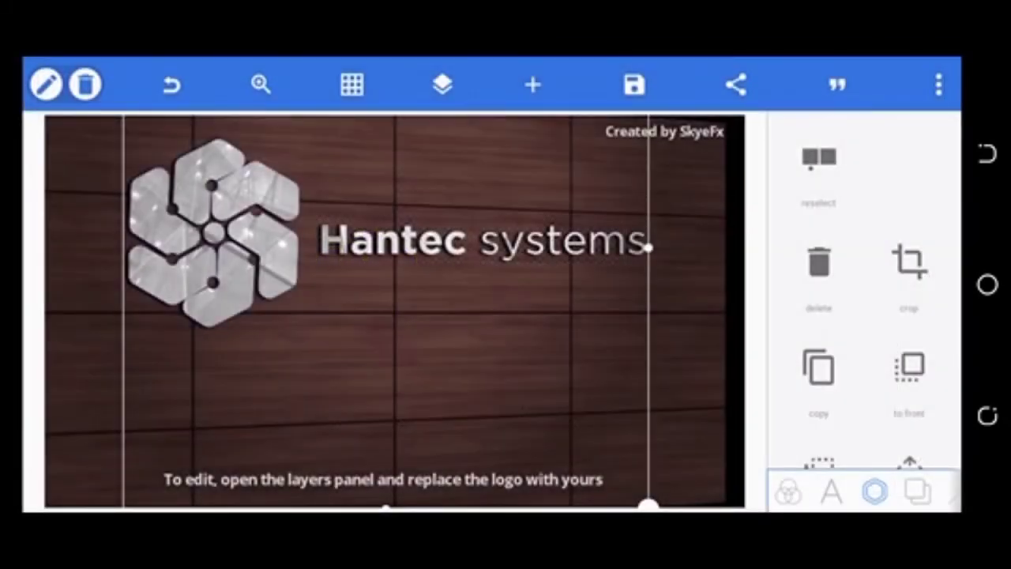
mouse_move(386, 308)
left_mouse_down()
mouse_move(430, 350)
mouse_move(418, 359)
left_mouse_up()
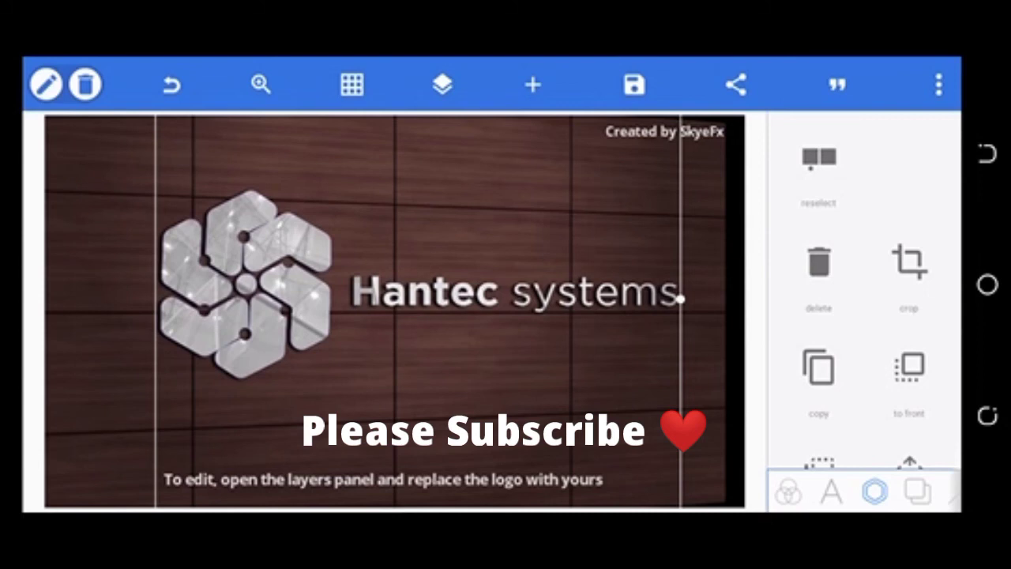
left_click_drag(419, 316, 385, 316)
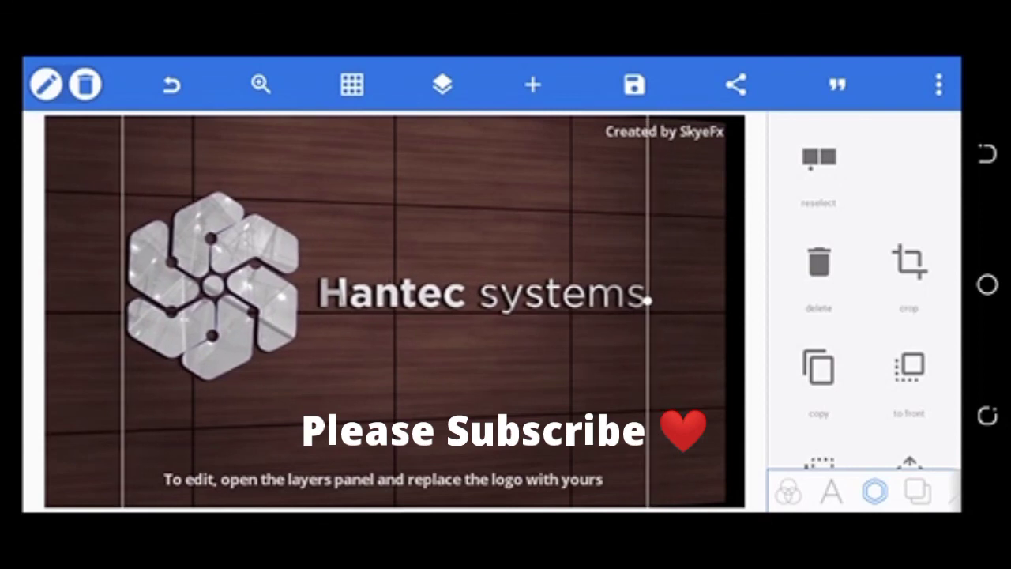
Step: Delete the Created by SkyeFx credit and instruction caption layers, then deselect to view the result
left_click(443, 85)
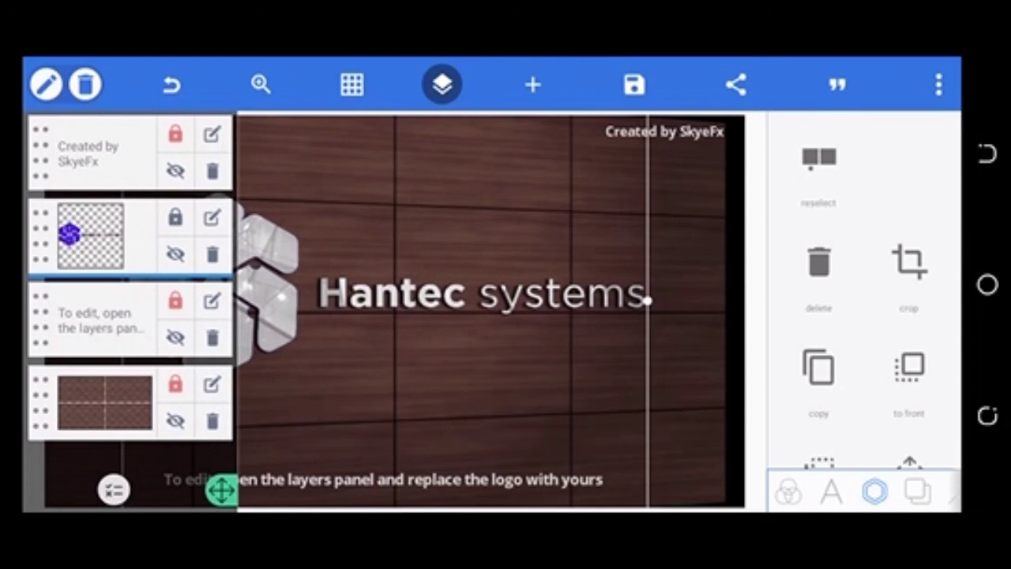
left_click(176, 171)
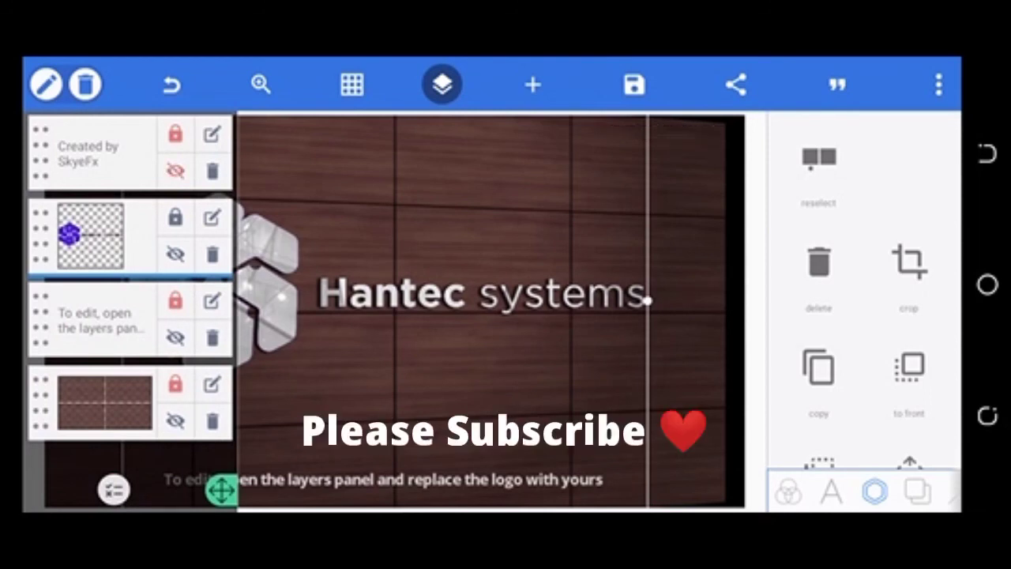
left_click(212, 171)
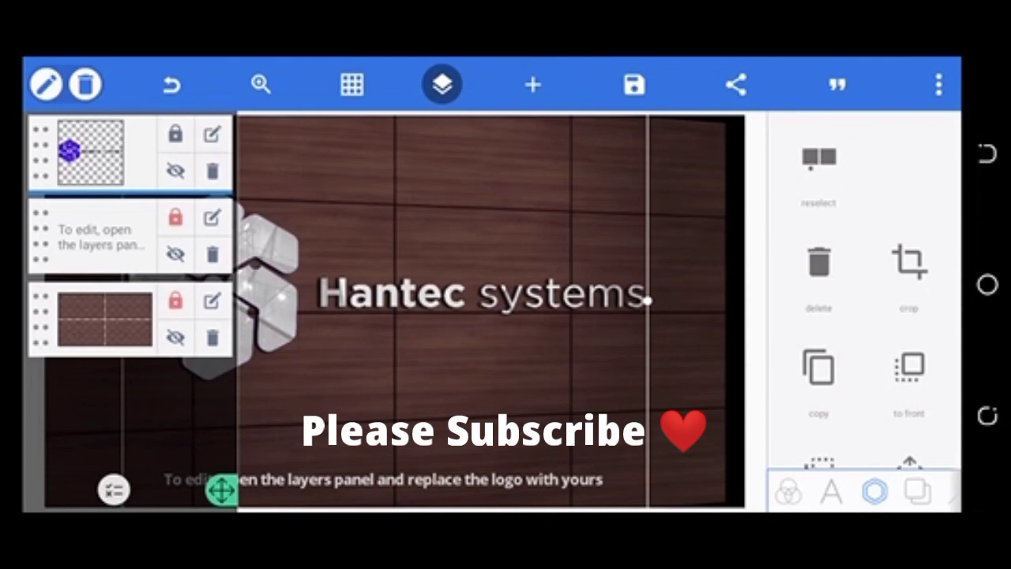
left_click(212, 253)
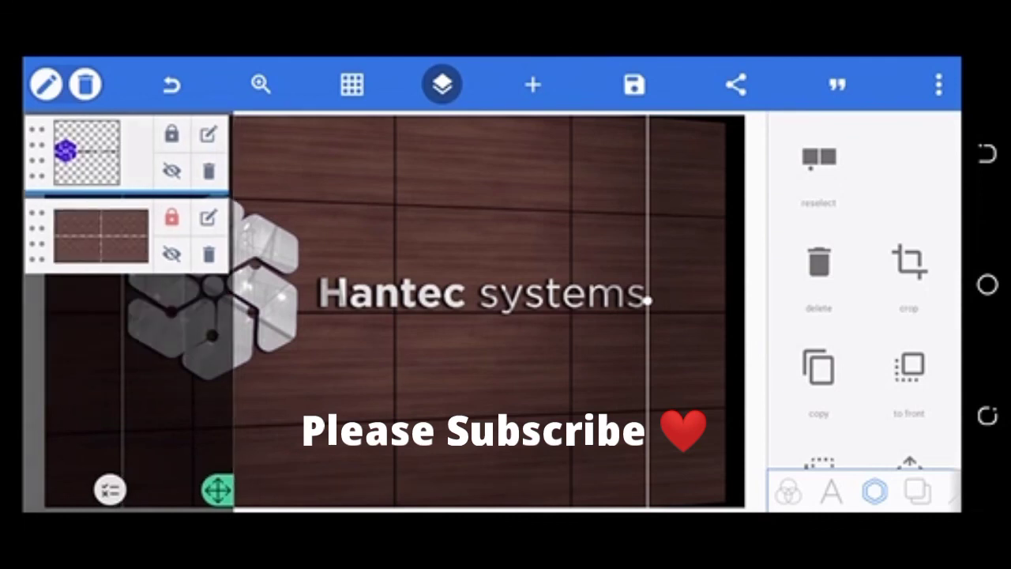
left_click(443, 85)
key("Escape")
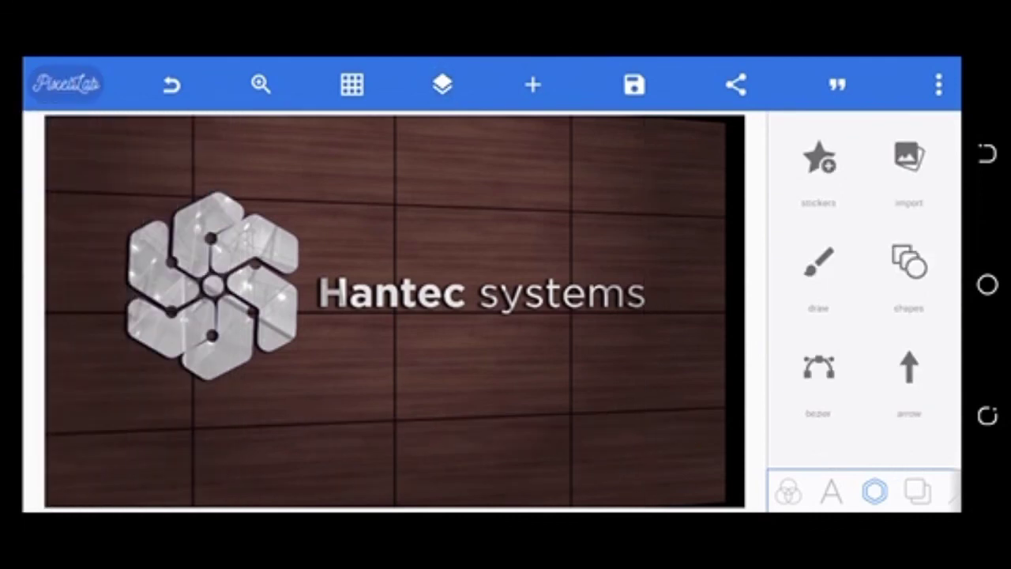